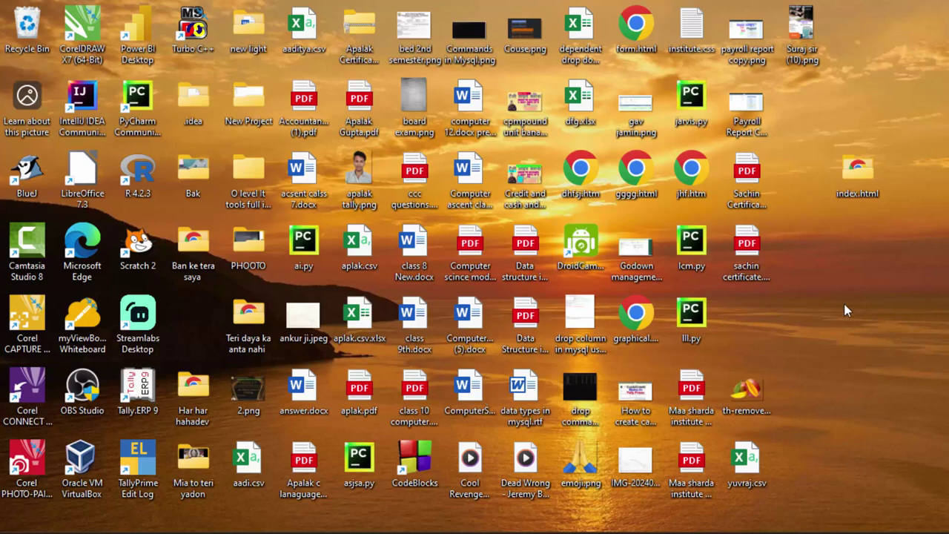
Refresh the desktop, then launch Microsoft Access from the Start search
right_click(845, 310)
left_click(741, 187)
key("super")
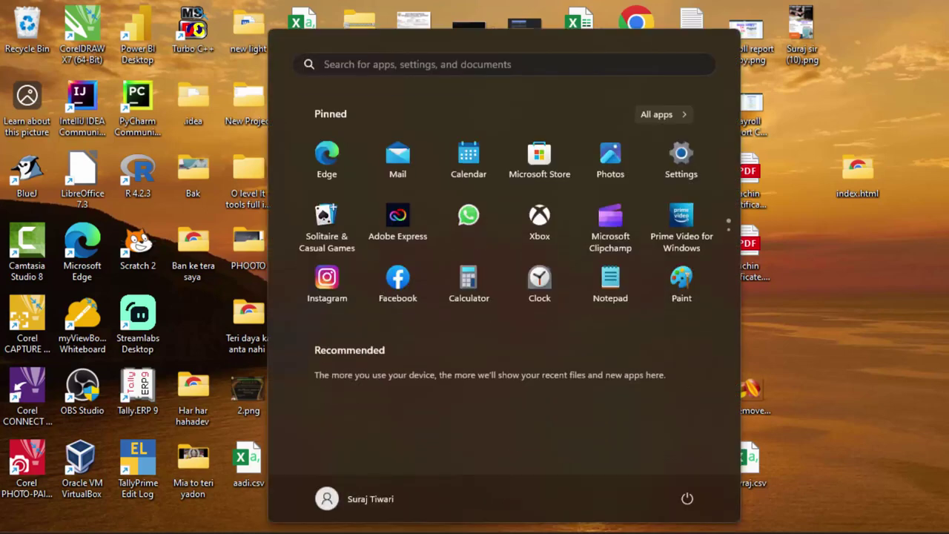
type("access")
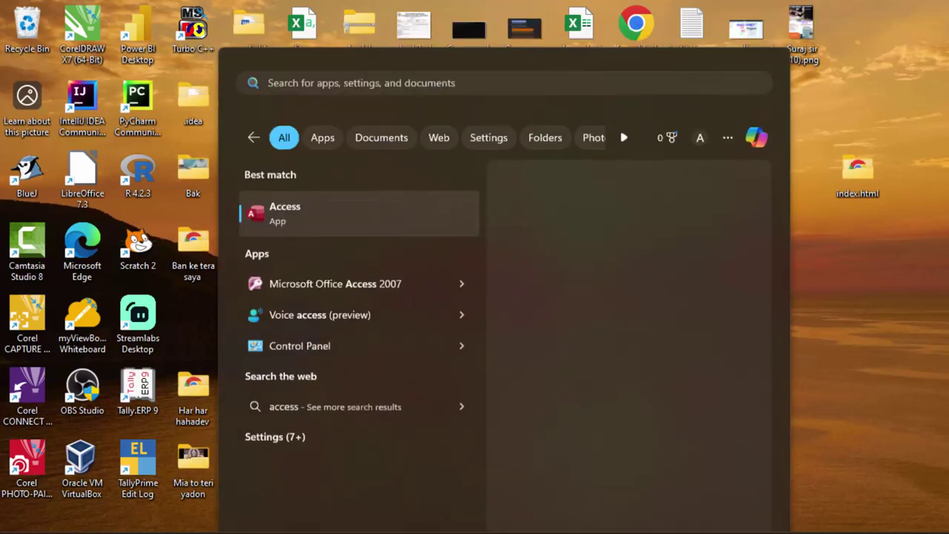
key("Return")
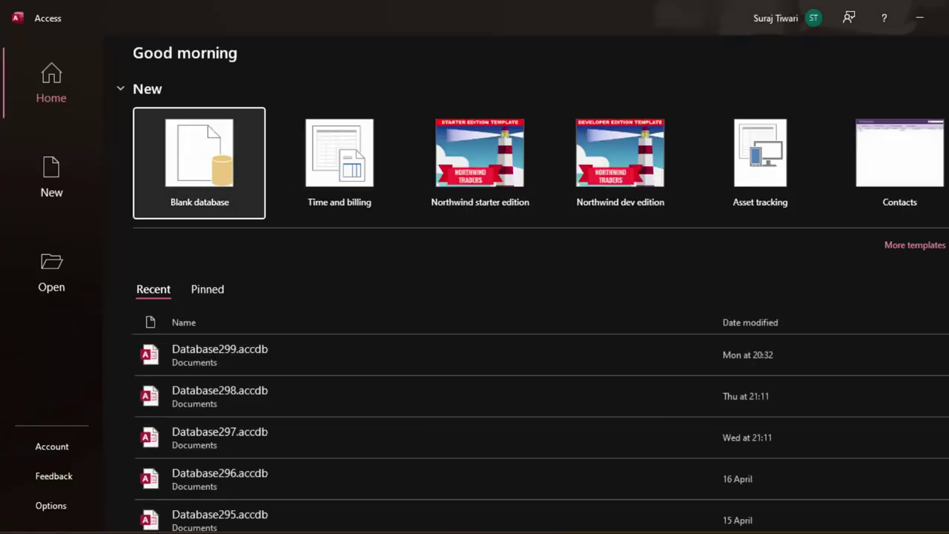
Open Database299, review Table1's five student records, then close the table
left_click(224, 351)
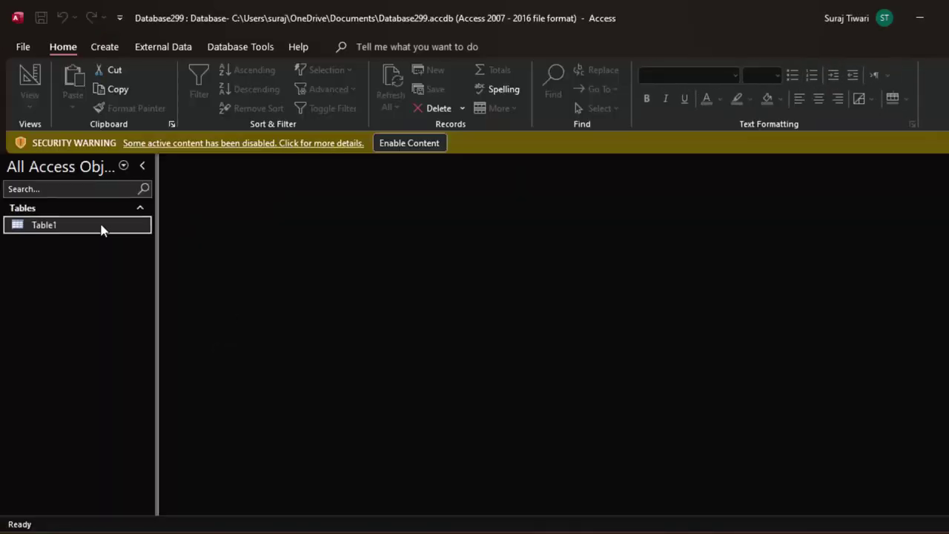
double_click(102, 230)
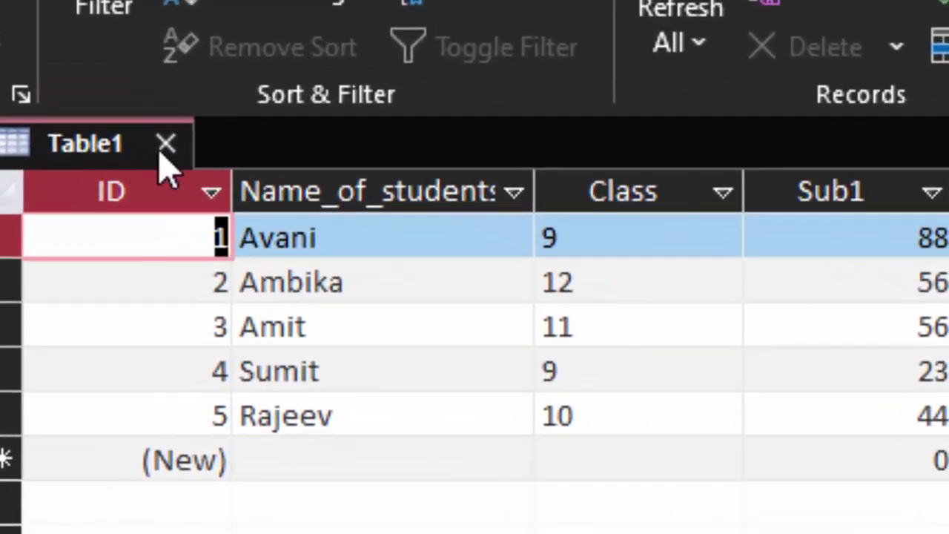
left_click(165, 144)
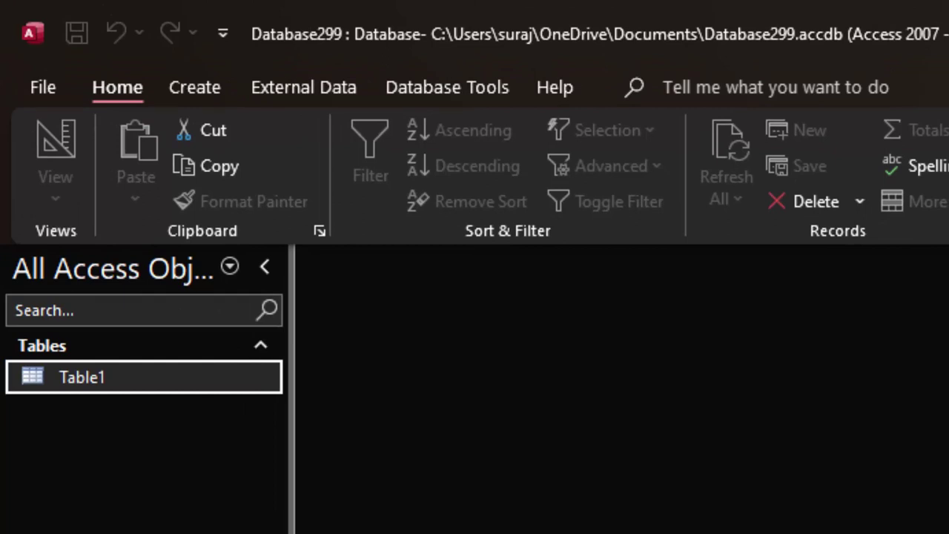
Create a new query in Query Design, switch it to SQL view, and delete the default SELECT; text
left_click(187, 89)
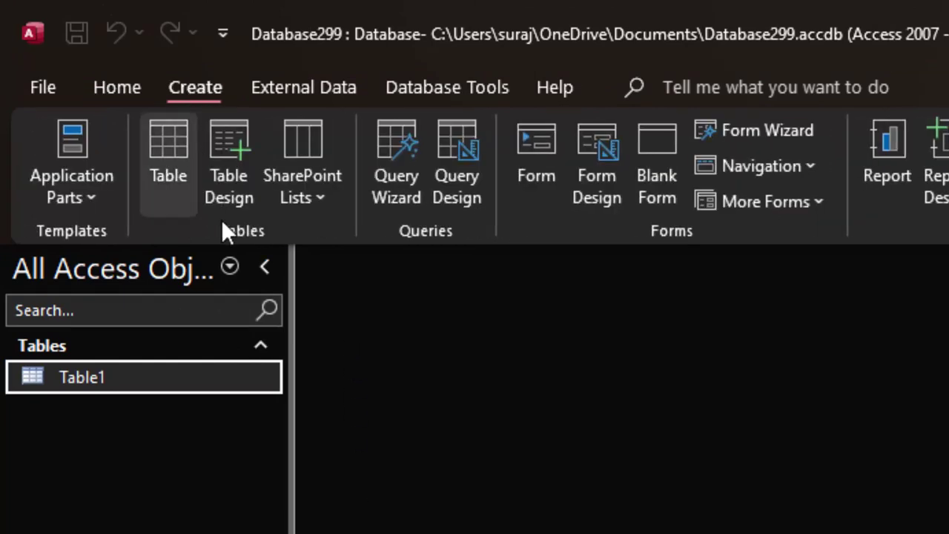
left_click(461, 147)
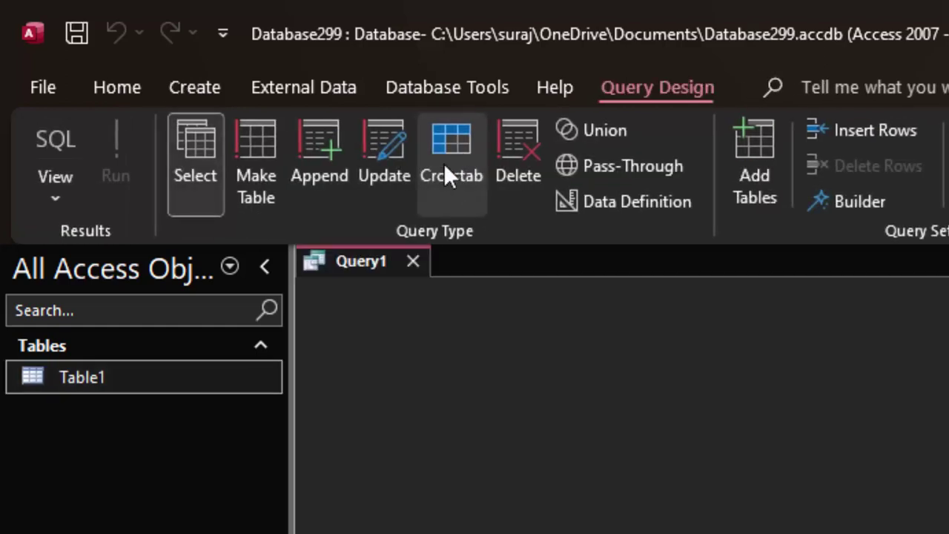
left_click(52, 137)
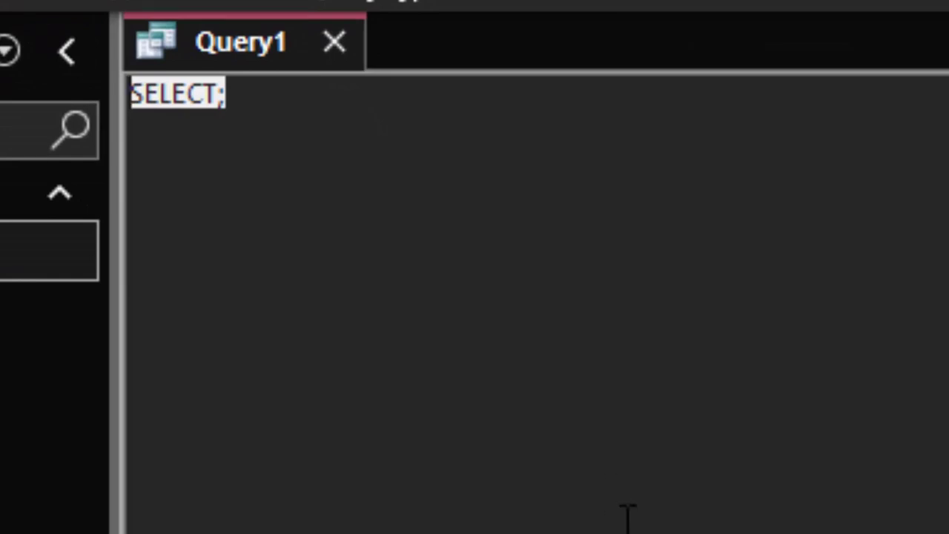
key("Delete")
Enter 'delete from Table1 where' in the SQL editor and open Table1 alongside the query
type("de")
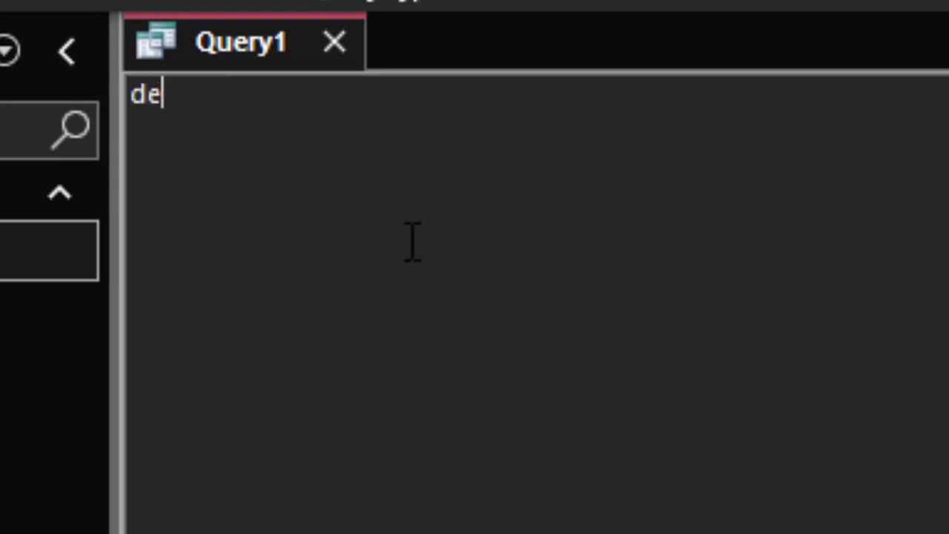
type("lete")
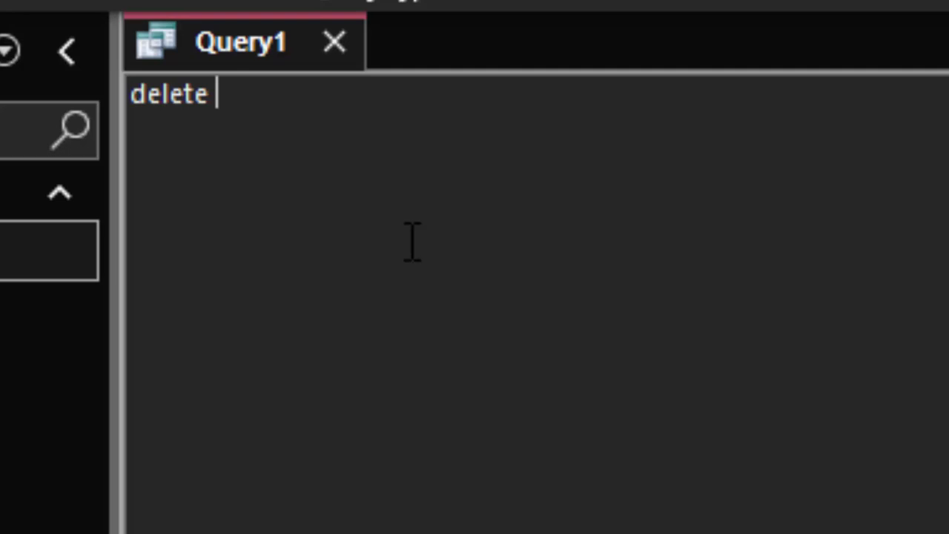
type(" fro")
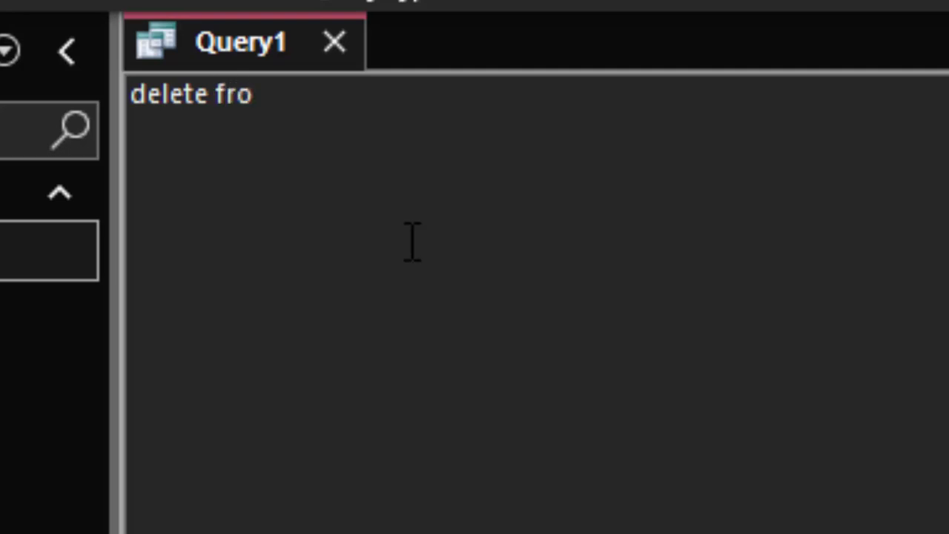
type("m")
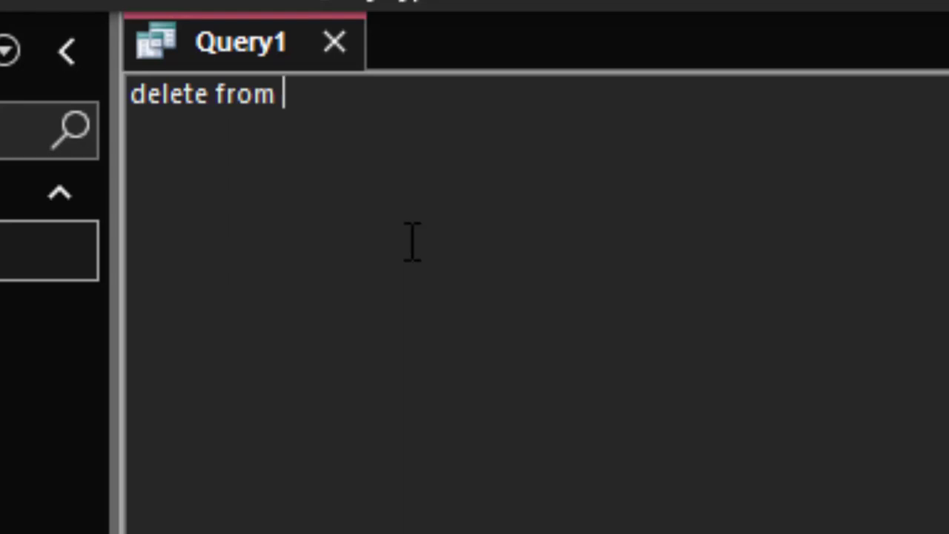
type("Tabl")
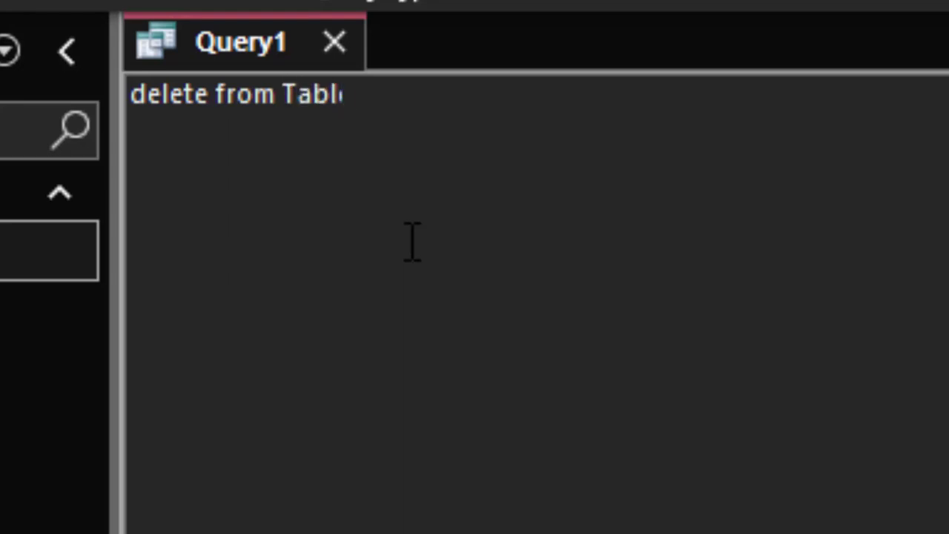
type("e1")
type(" wher")
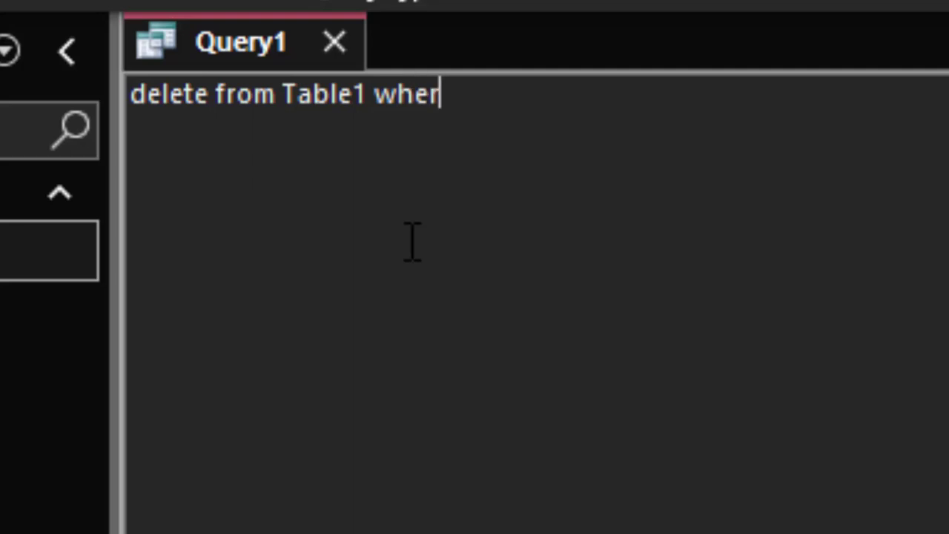
type("e")
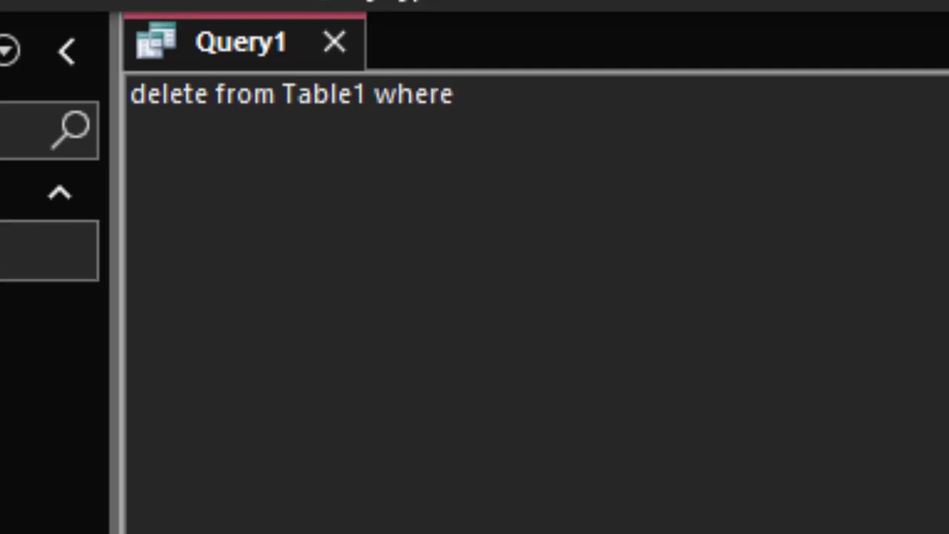
double_click(8, 251)
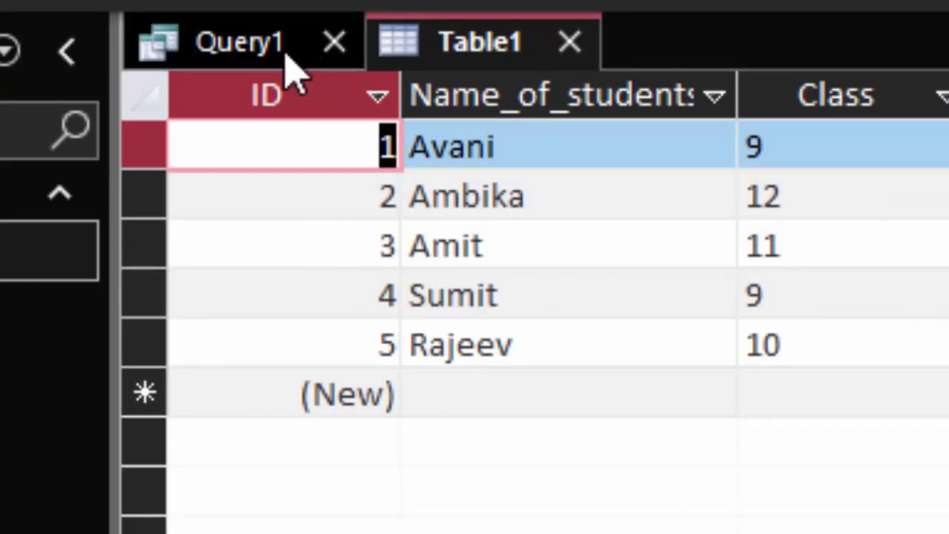
Complete the statement as 'delete from Table1 where ID=4;', close Table1, and run it
left_click(283, 54)
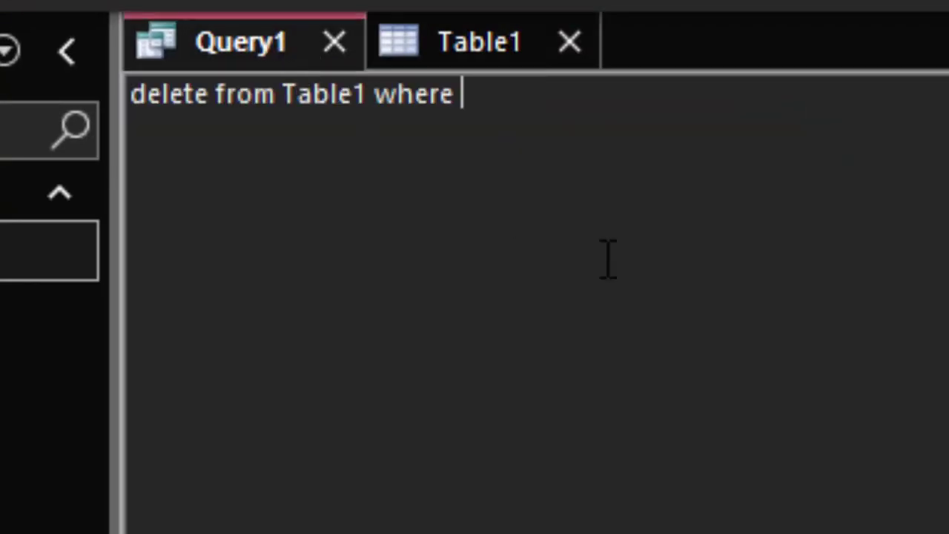
type("ID")
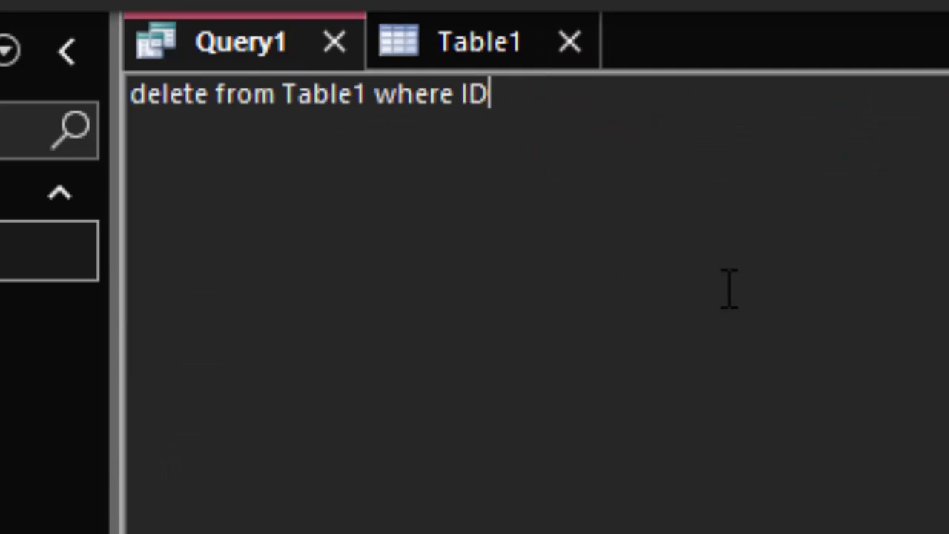
type("=4")
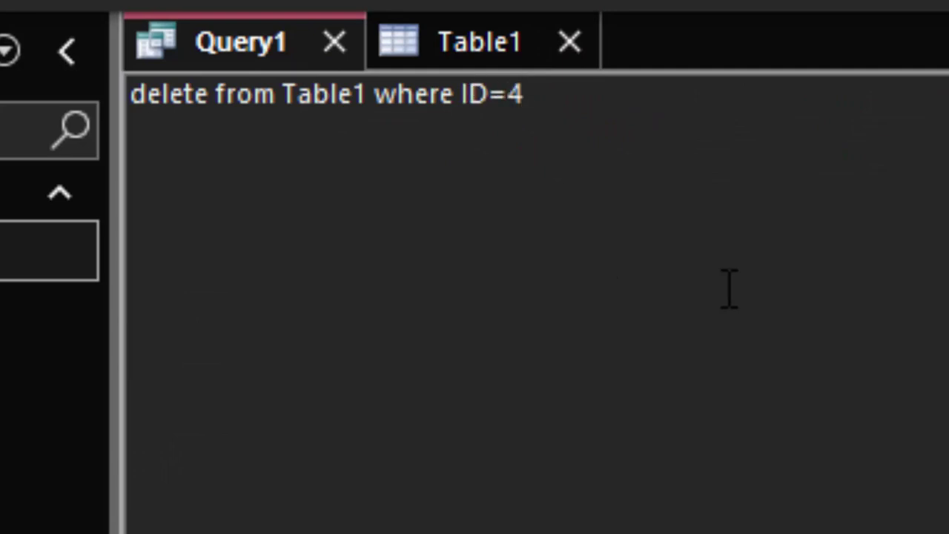
type(";")
left_click(570, 42)
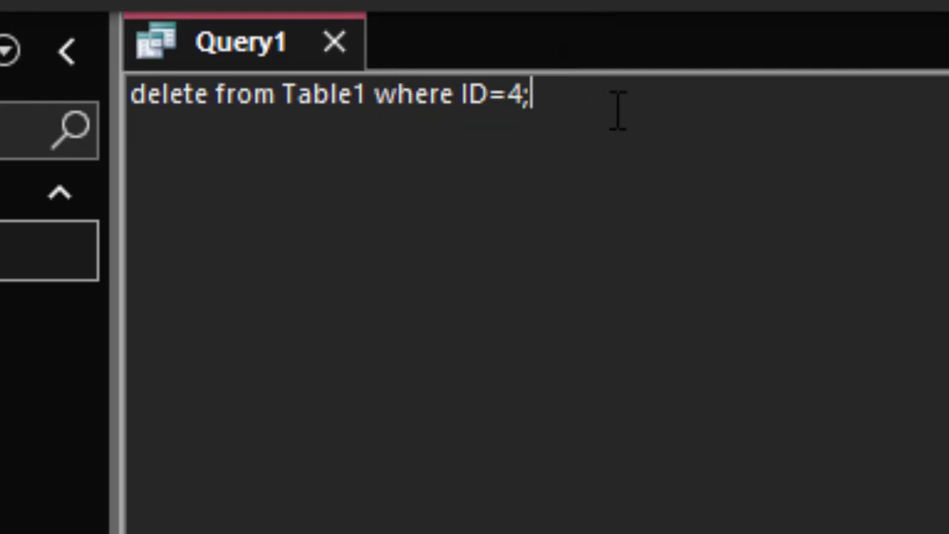
mouse_move(612, 109)
left_mouse_down()
mouse_move(478, 94)
mouse_move(130, 94)
left_mouse_up()
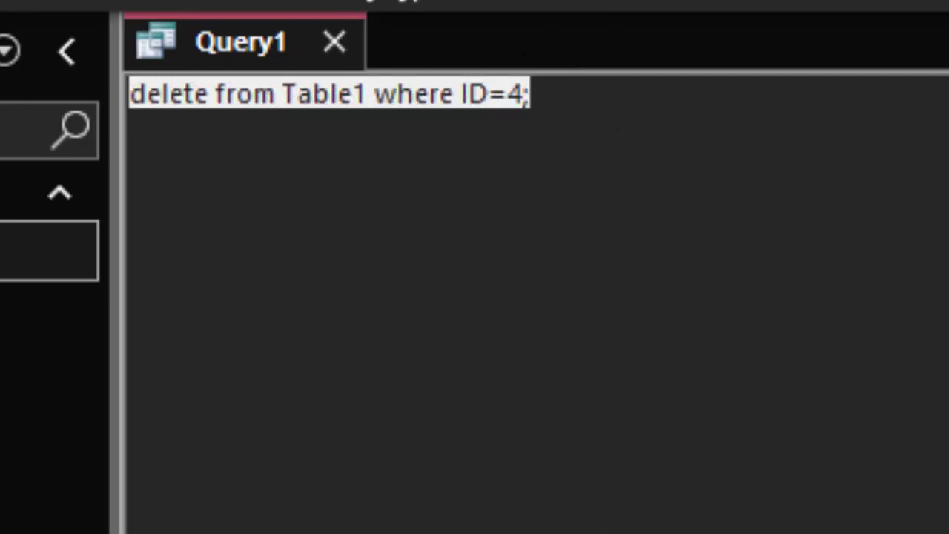
key("alt+Tab")
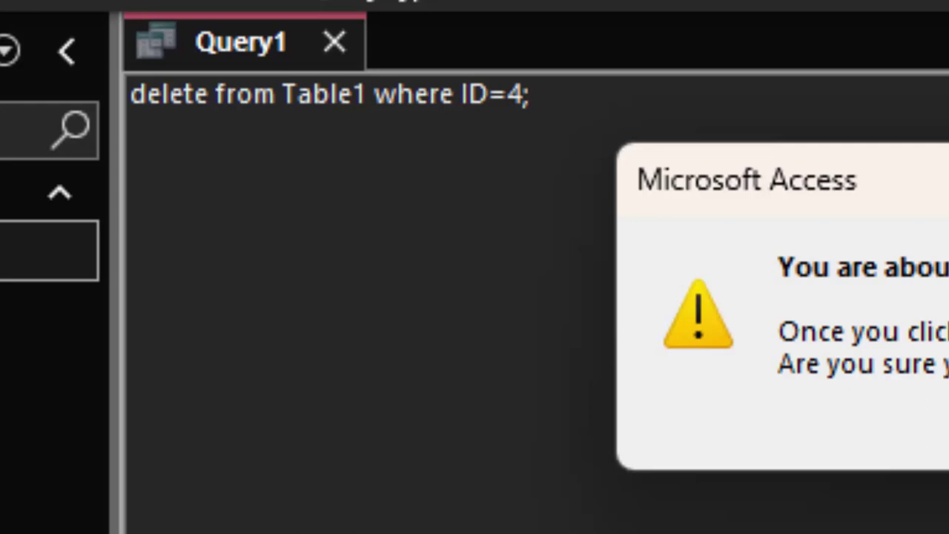
Confirm the deletion and reopen Table1 to verify ID 4 is gone, widening Name_of_students
key("Return")
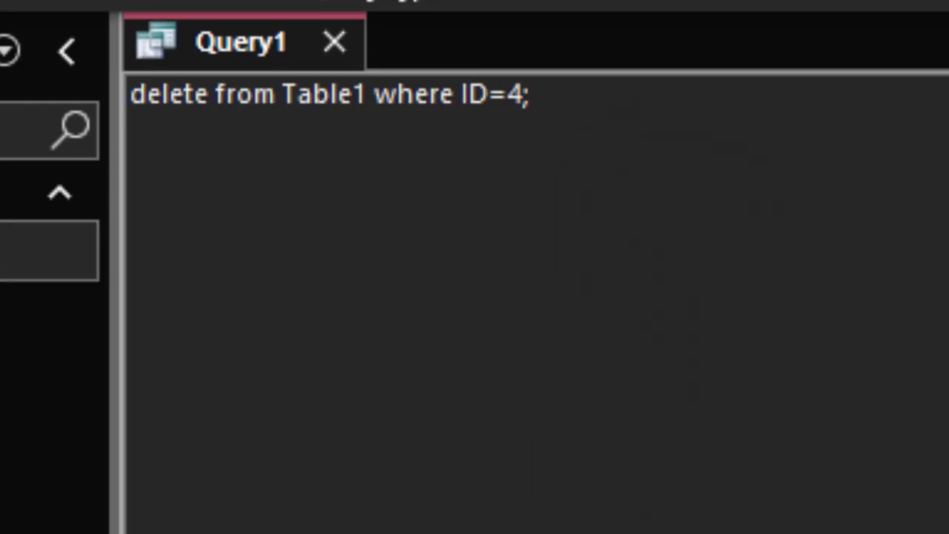
double_click(48, 250)
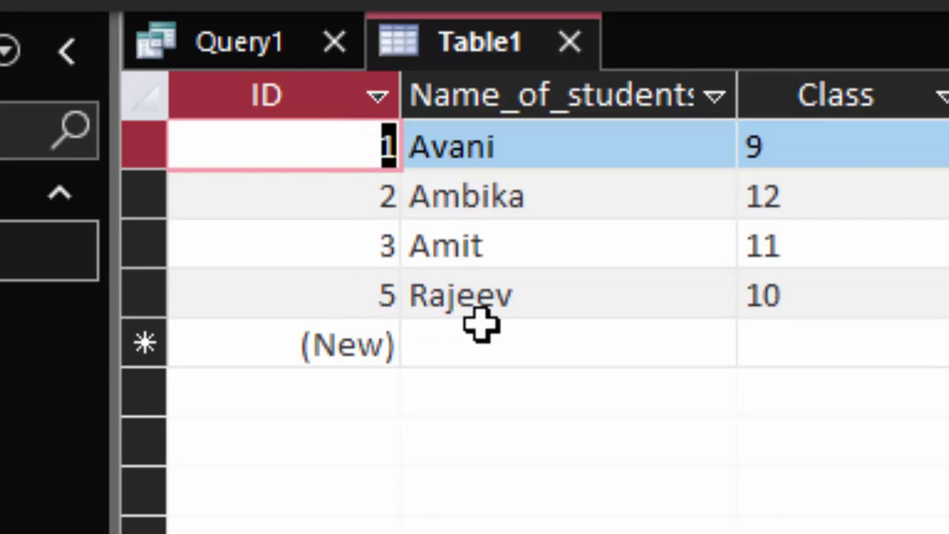
left_click(279, 45)
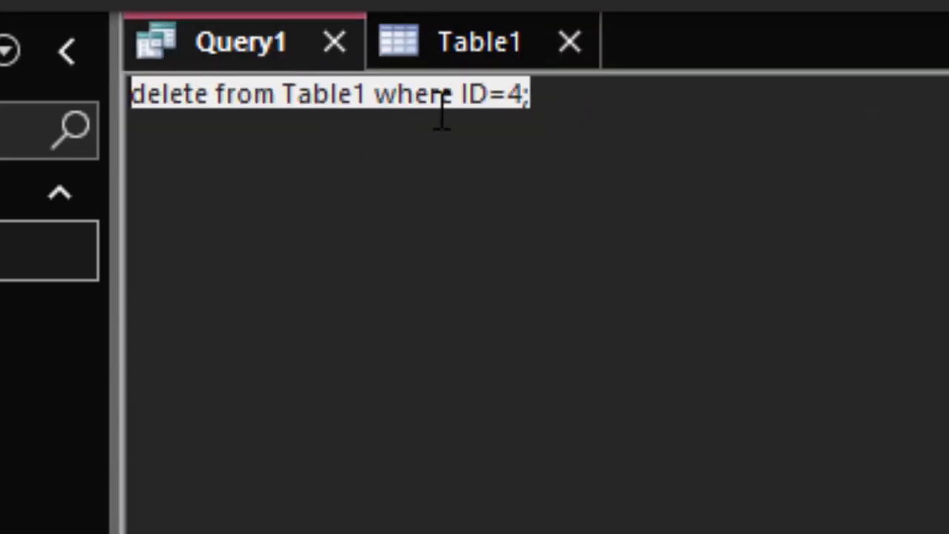
left_click(489, 95)
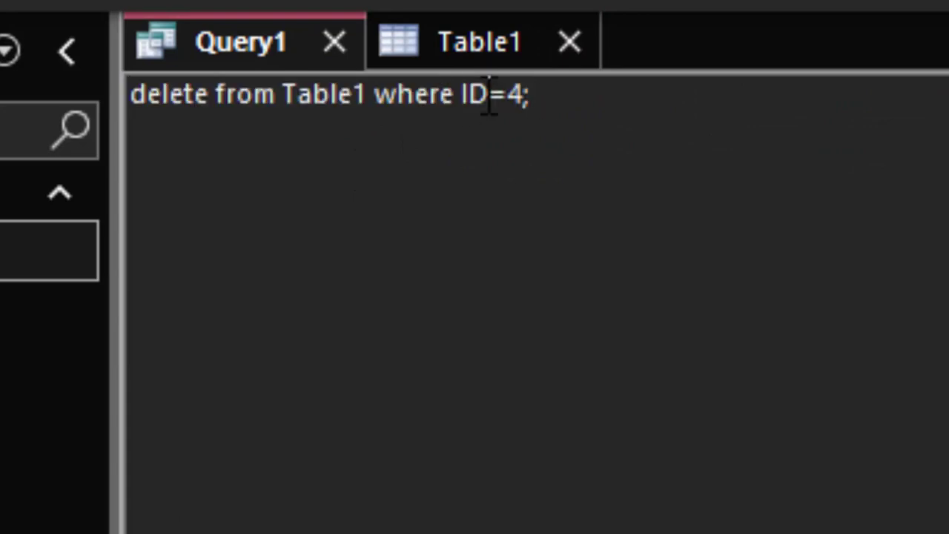
left_click(568, 42)
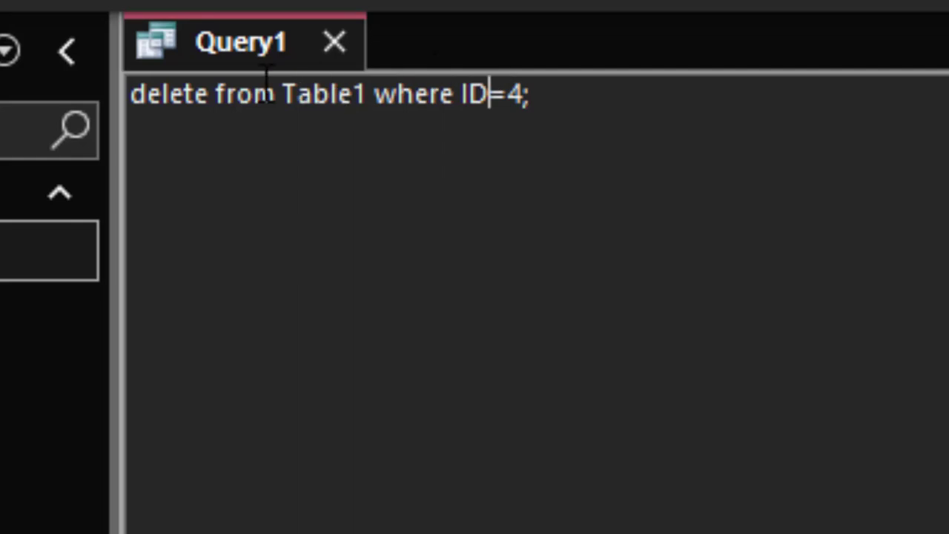
double_click(38, 264)
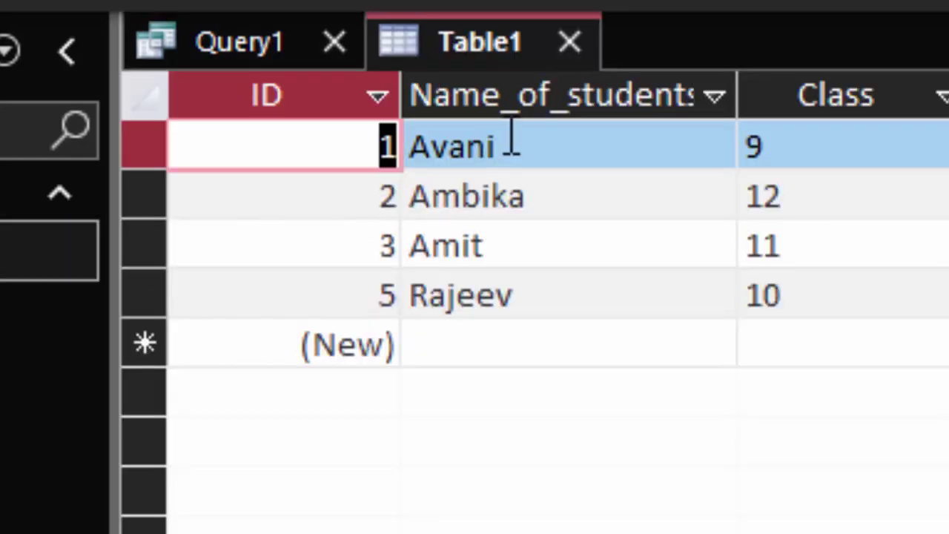
left_click_drag(754, 111, 787, 136)
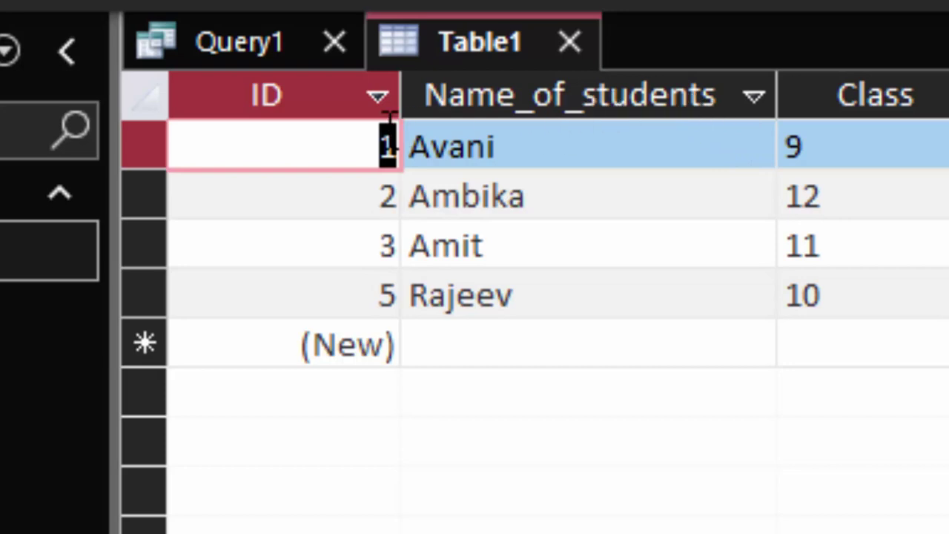
Change the WHERE condition from ID=4 to Name_of_students='Avani', then view the Table1 records
left_click(215, 46)
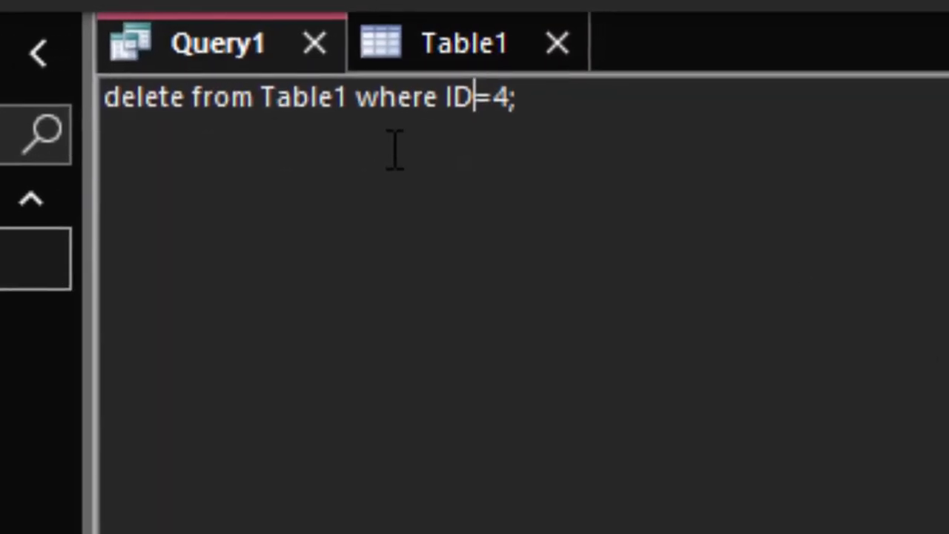
key("BackSpace")
key("BackSpace")
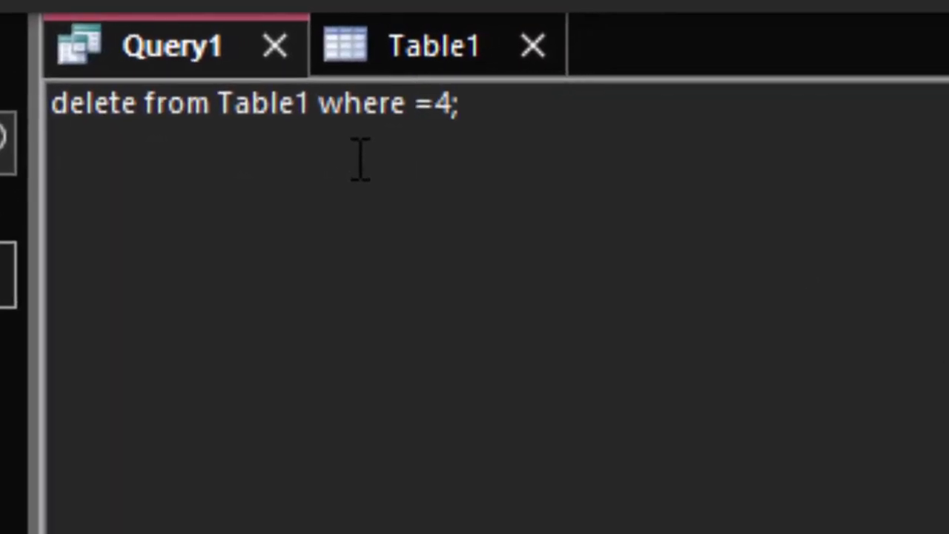
type("Na")
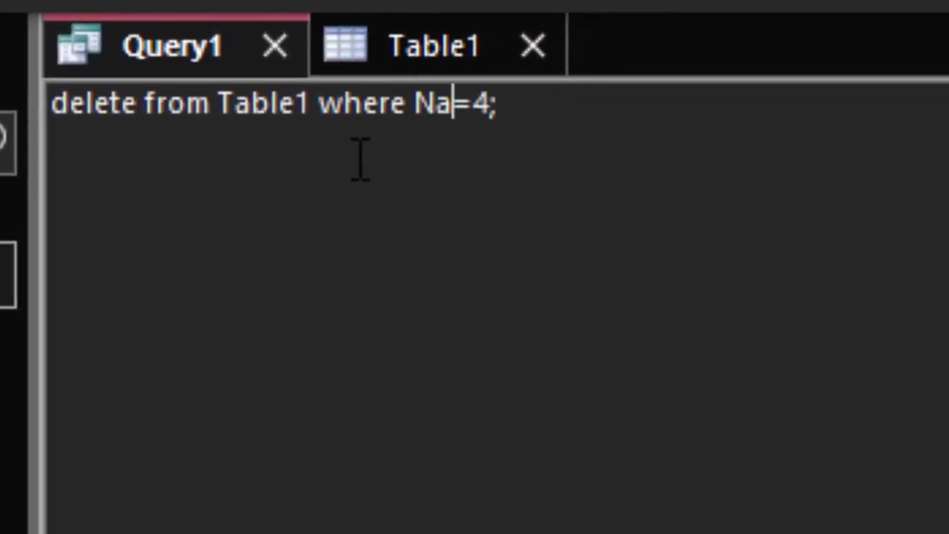
type("me_of")
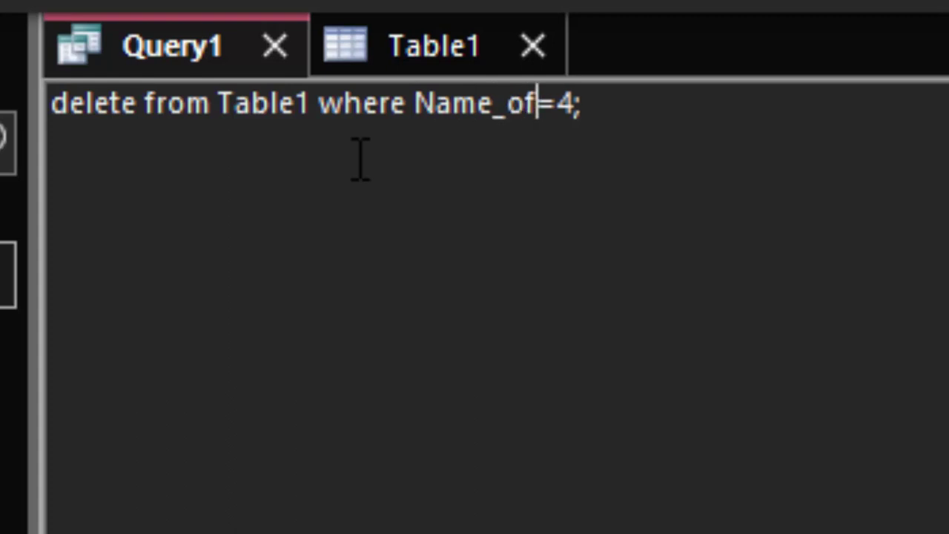
type("_stud")
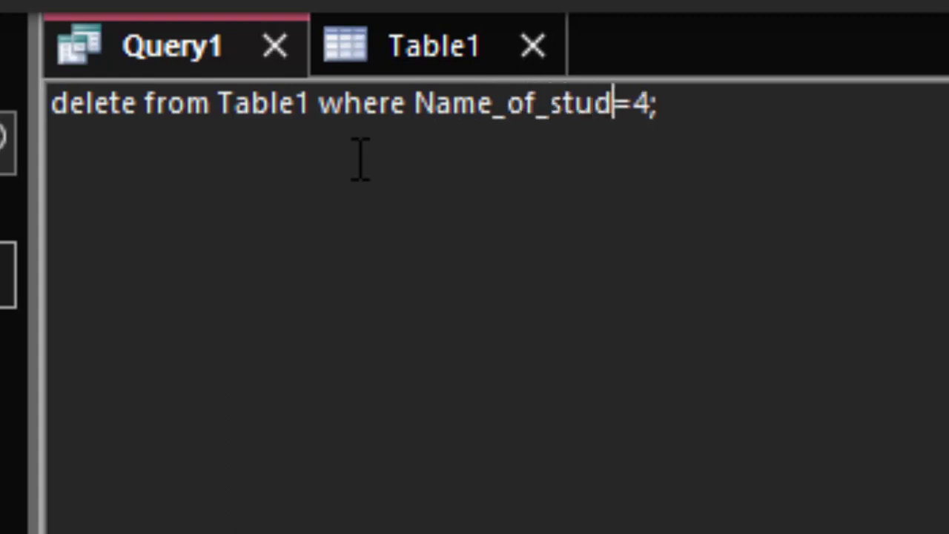
type("ents")
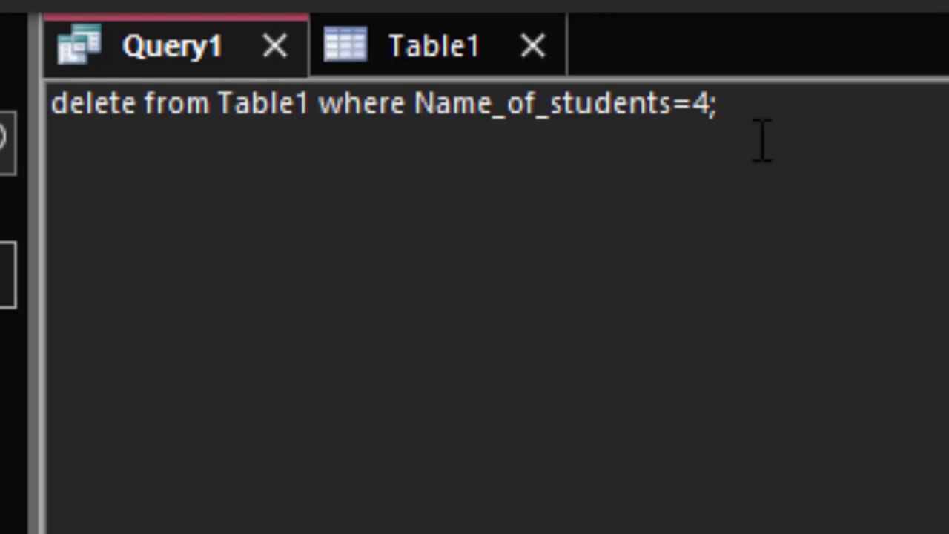
left_click(716, 105)
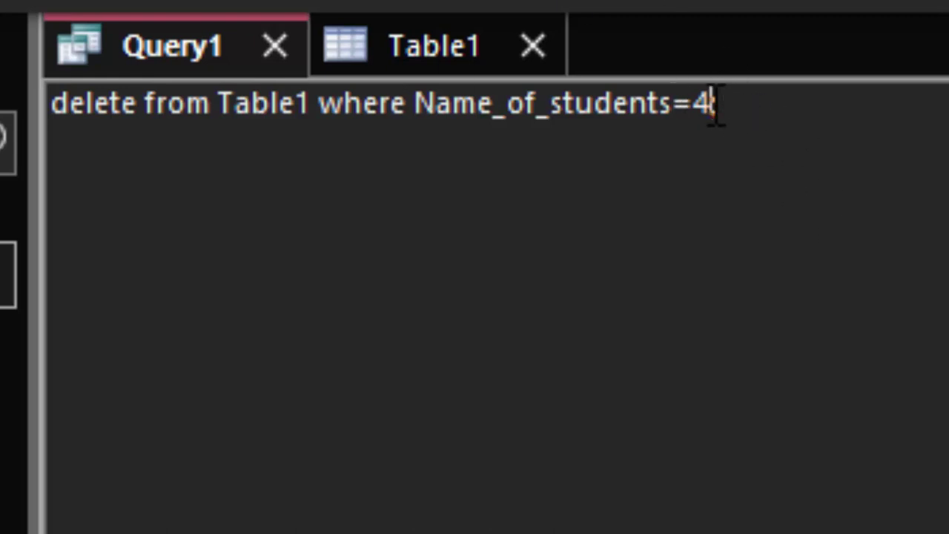
key("BackSpace")
key("BackSpace")
type(";")
type("'Avani")
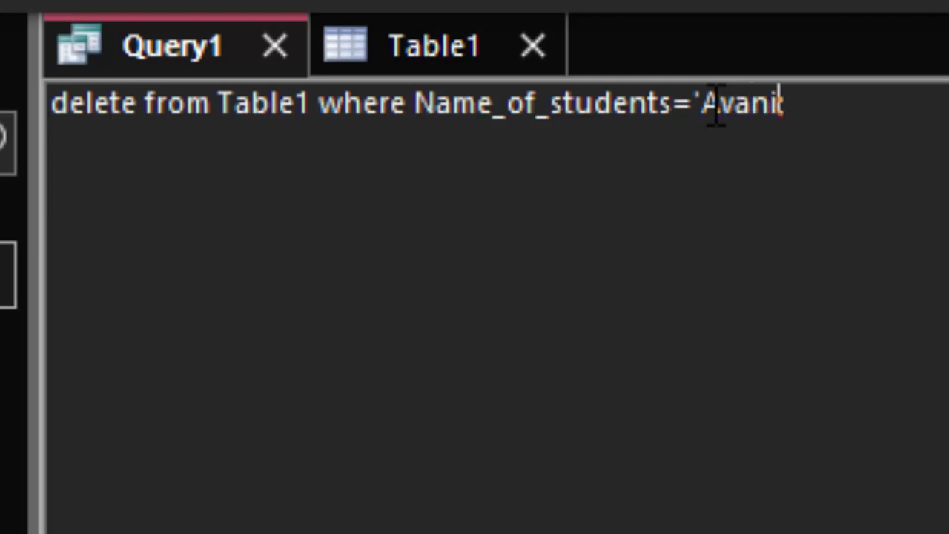
type("';")
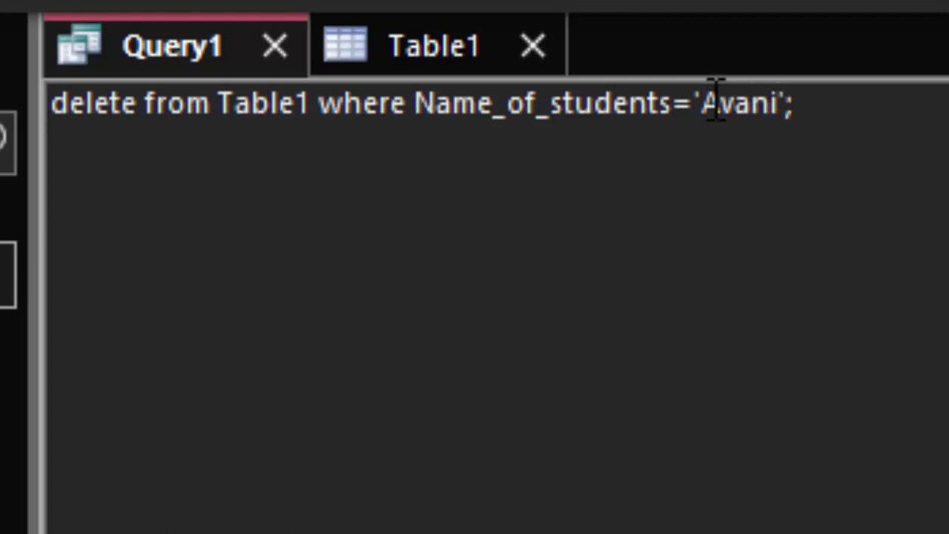
left_click(863, 118)
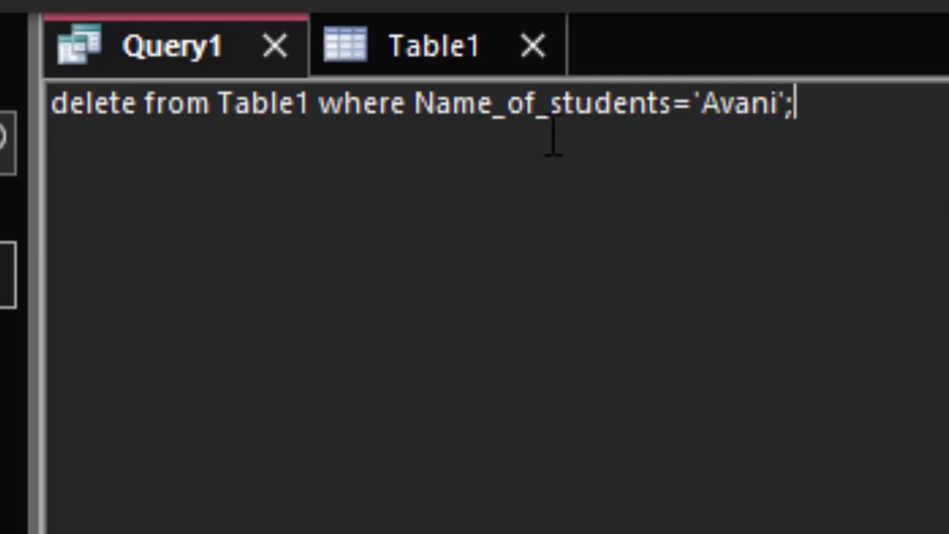
left_click(430, 67)
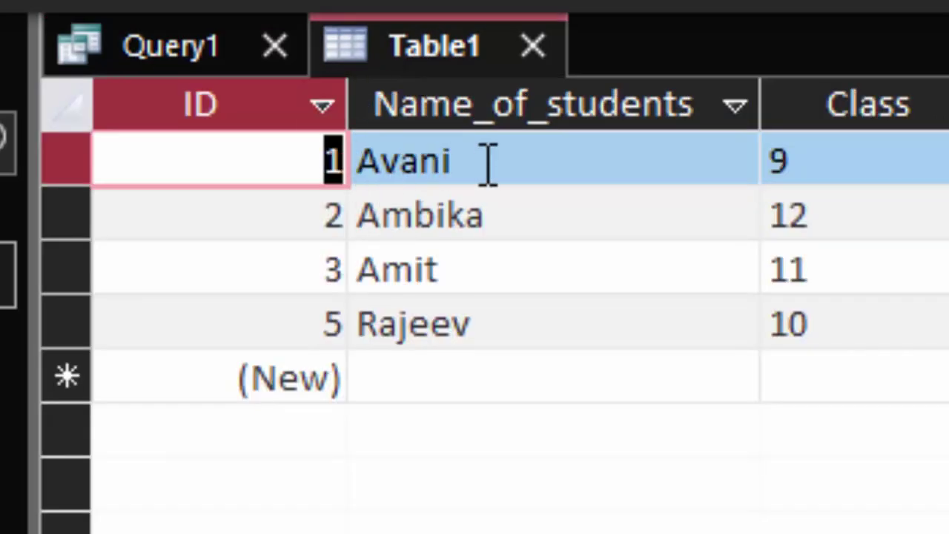
Close Table1, saving its layout, and run the Avani delete query
left_click(347, 160)
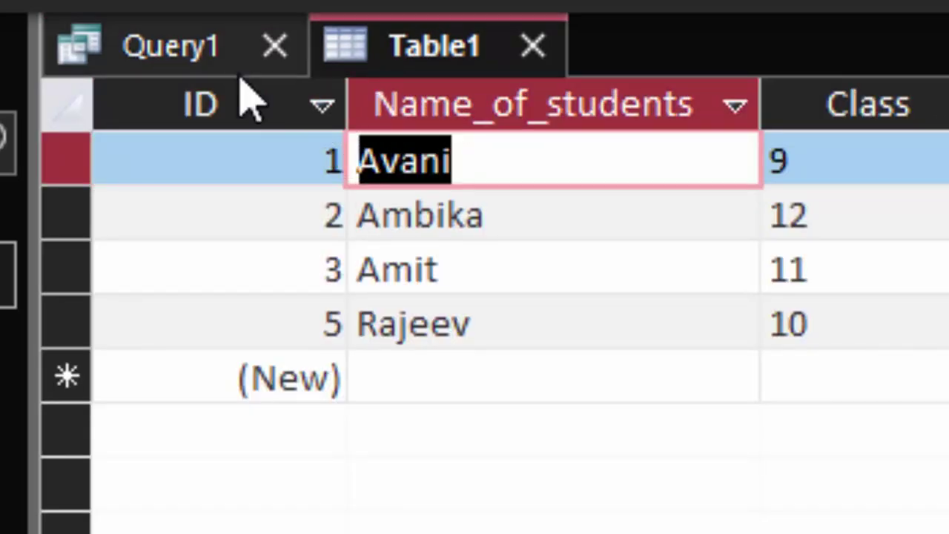
left_click(533, 46)
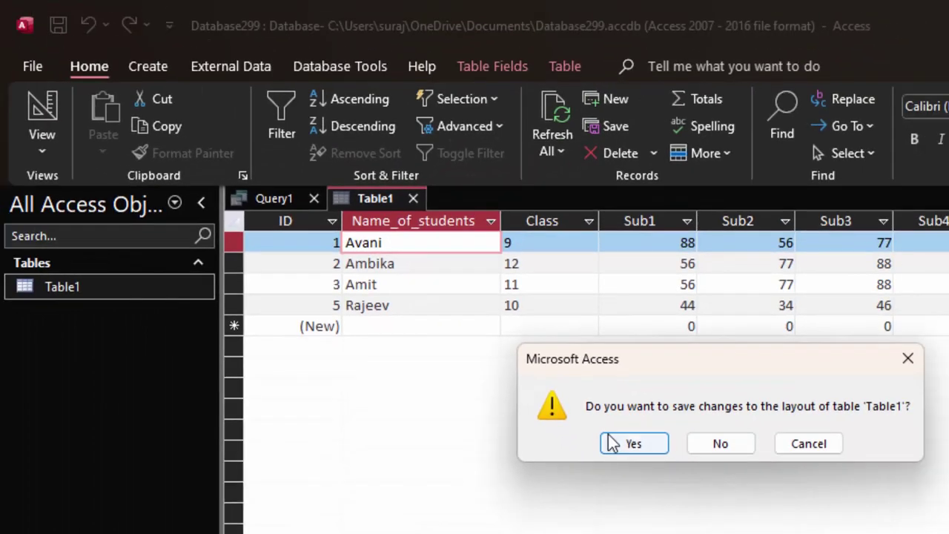
left_click(613, 443)
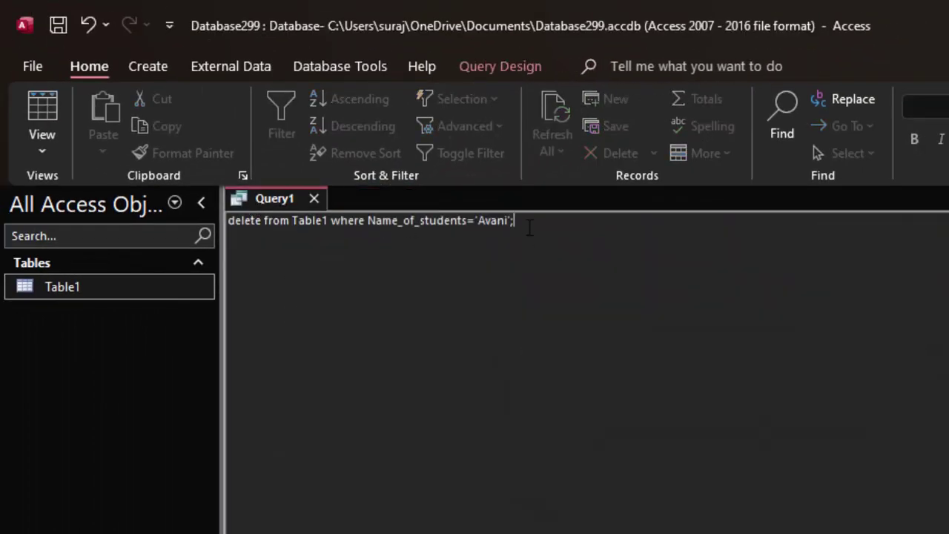
left_click_drag(529, 227, 185, 228)
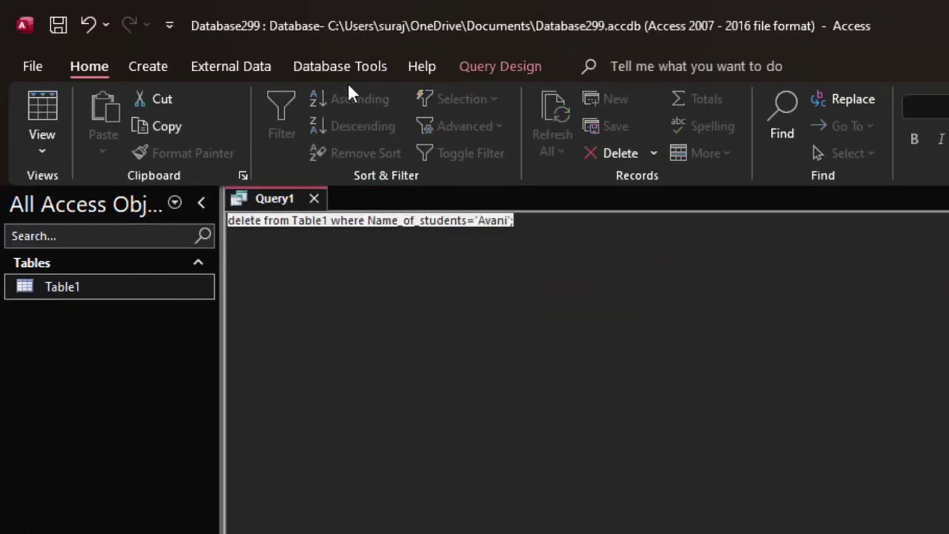
left_click(511, 62)
left_click(96, 123)
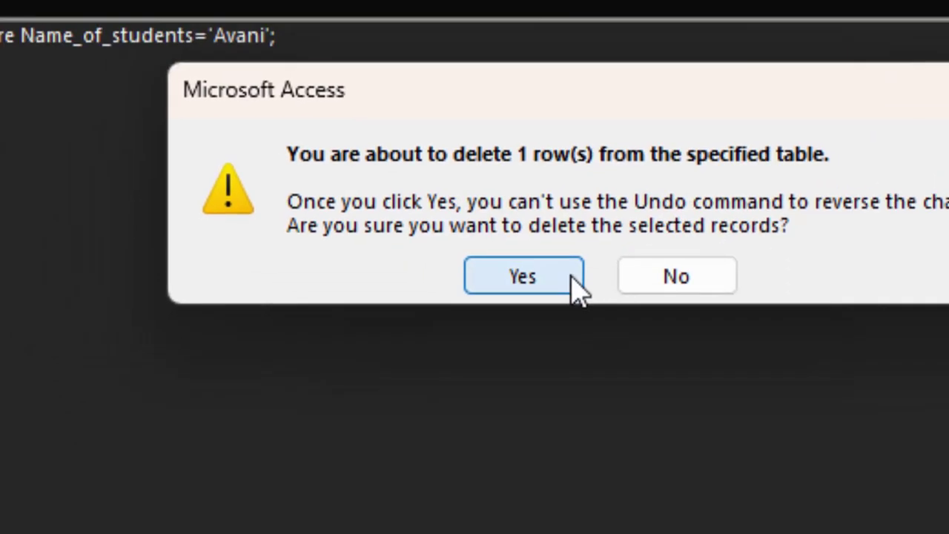
Confirm deleting Avani's row and check Table1 now lists only Ambika, Amit and Rajeev
left_click(465, 215)
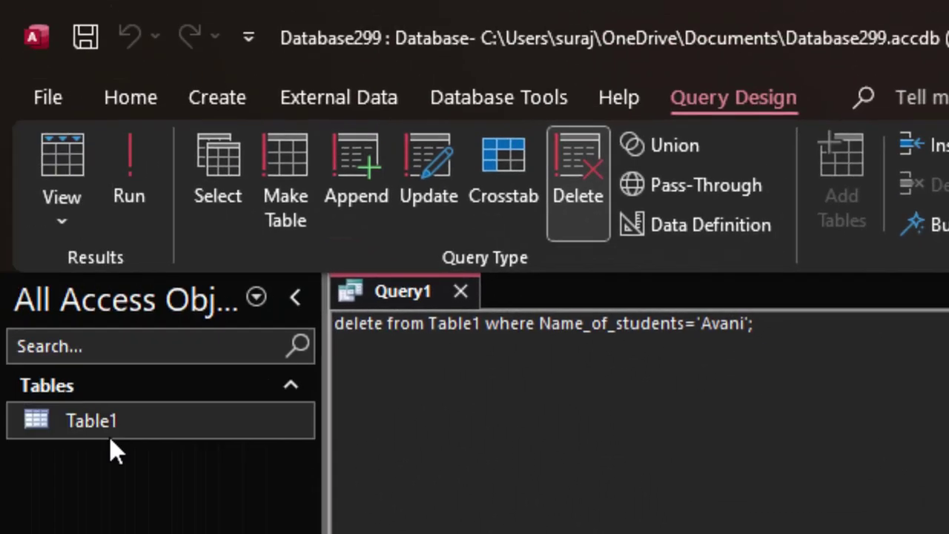
double_click(115, 428)
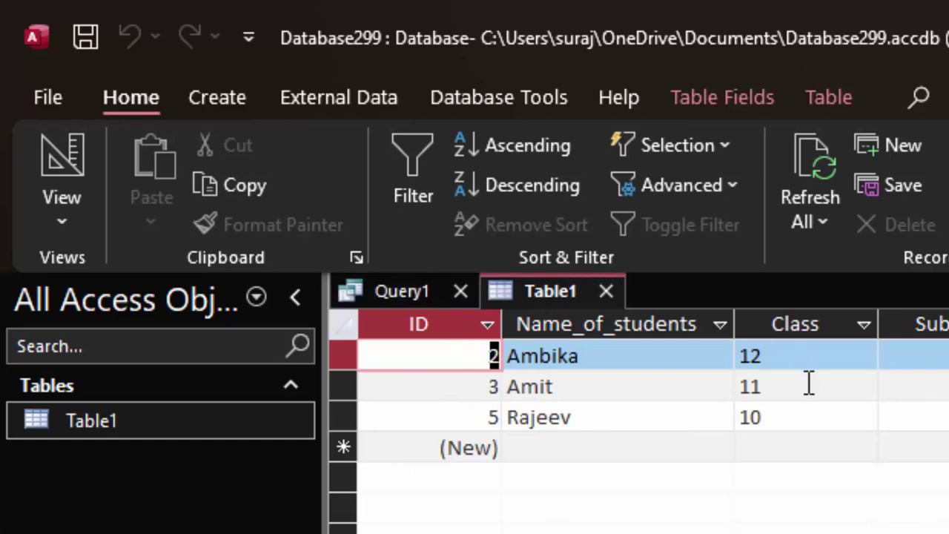
left_click(396, 294)
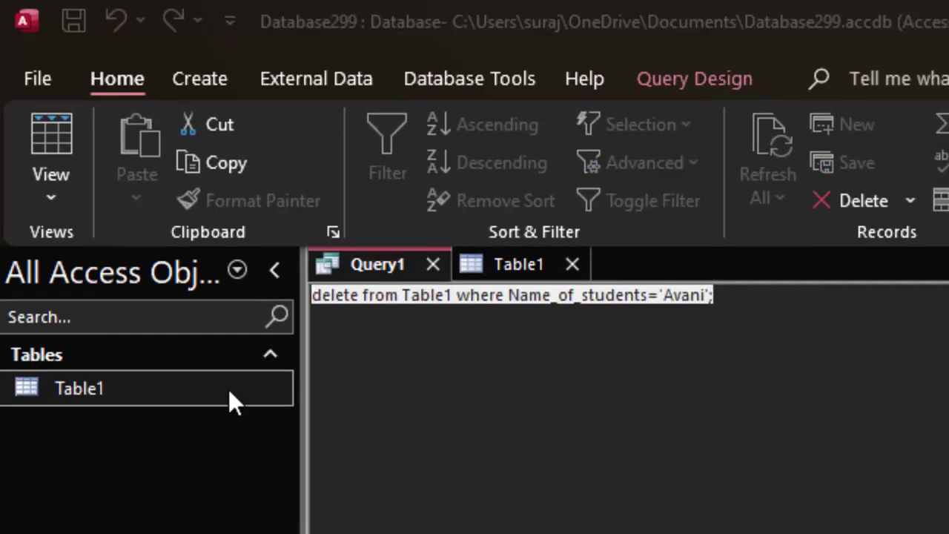
double_click(104, 389)
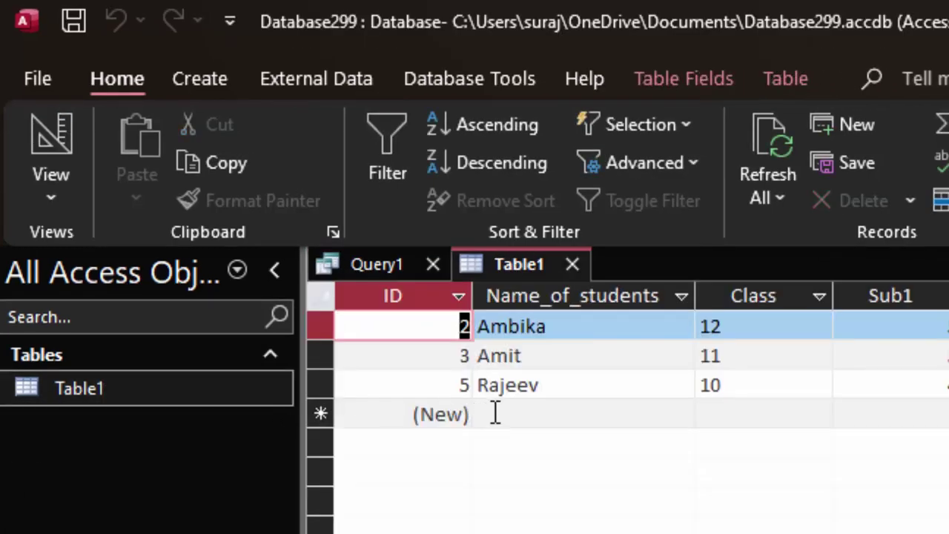
left_click_drag(522, 356, 477, 356)
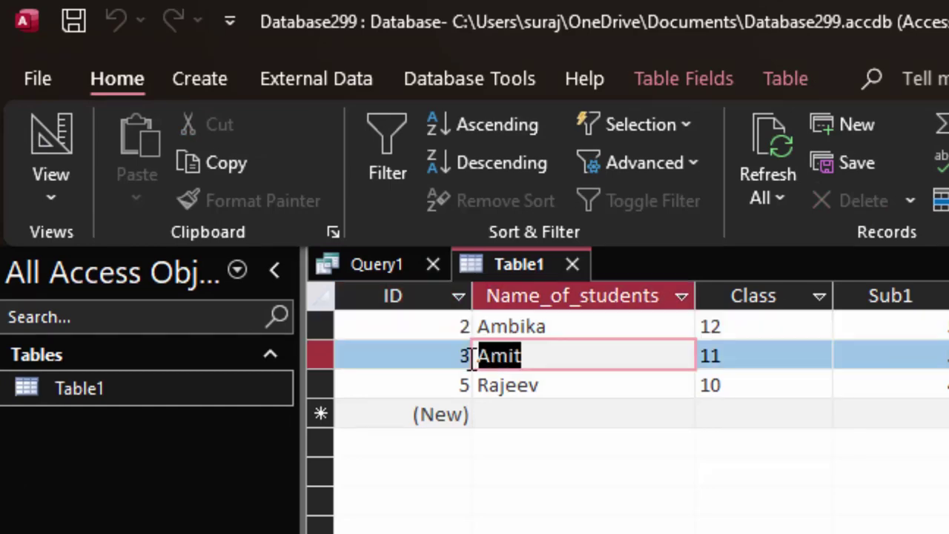
left_click(392, 266)
Change the name in the condition from 'Avani' to 'Amit', close Table1, then run and confirm the deletion
left_click(706, 295)
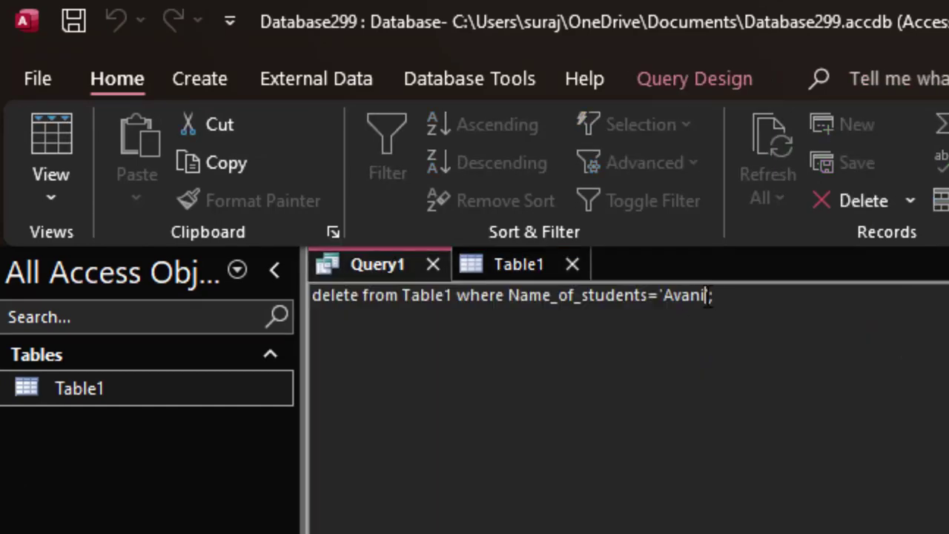
key("BackSpace")
key("BackSpace")
key("BackSpace")
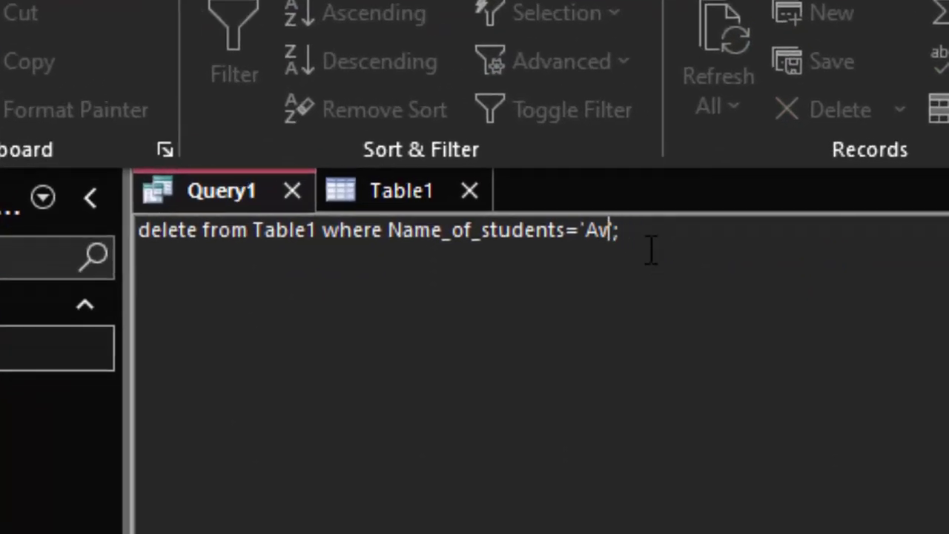
key("BackSpace")
type("mit")
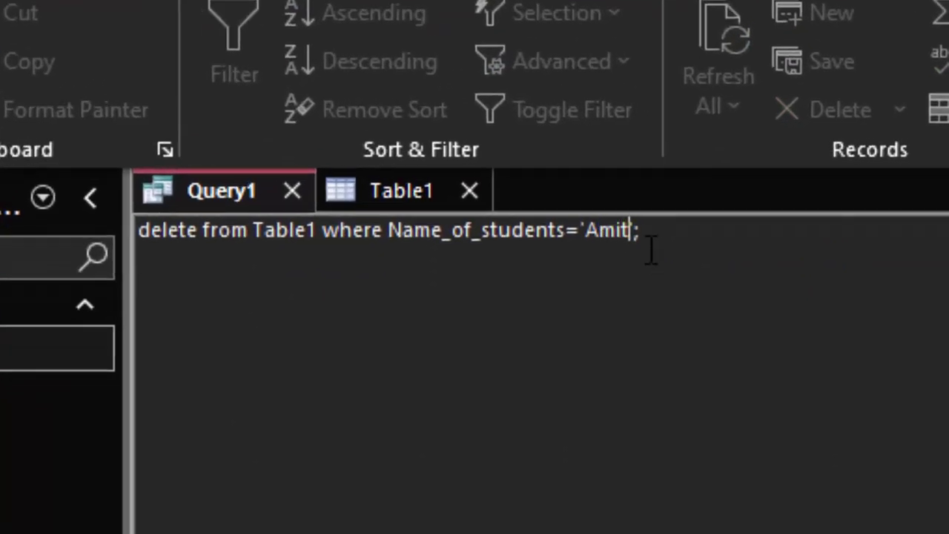
left_click_drag(672, 222, 141, 232)
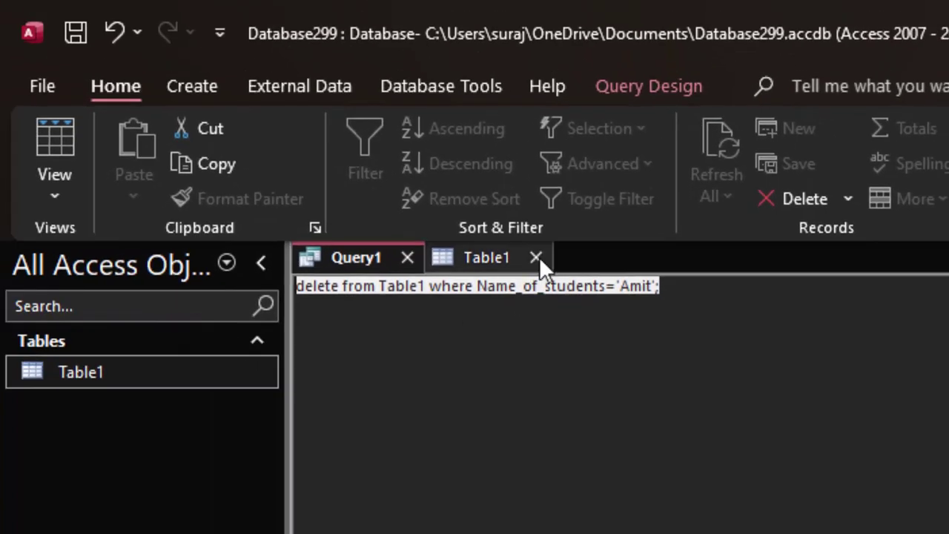
left_click(528, 251)
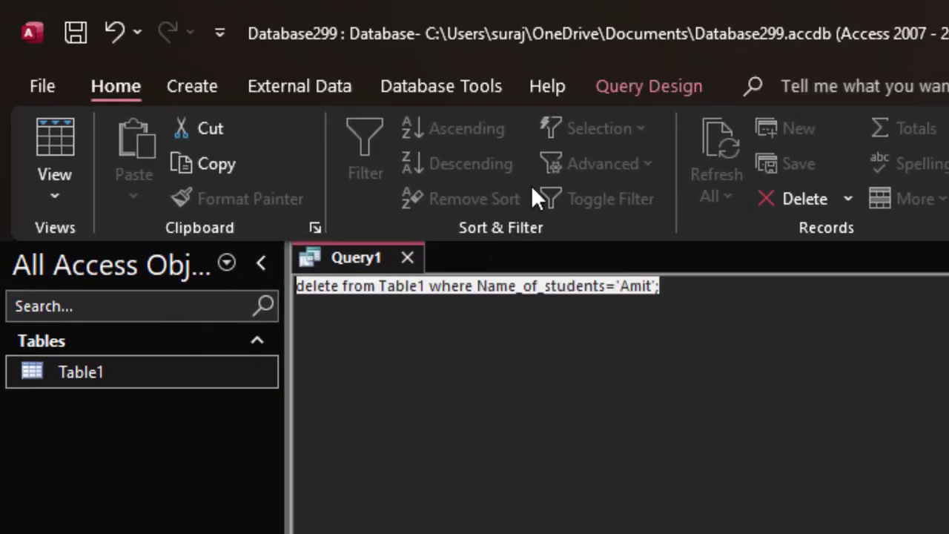
left_click(647, 73)
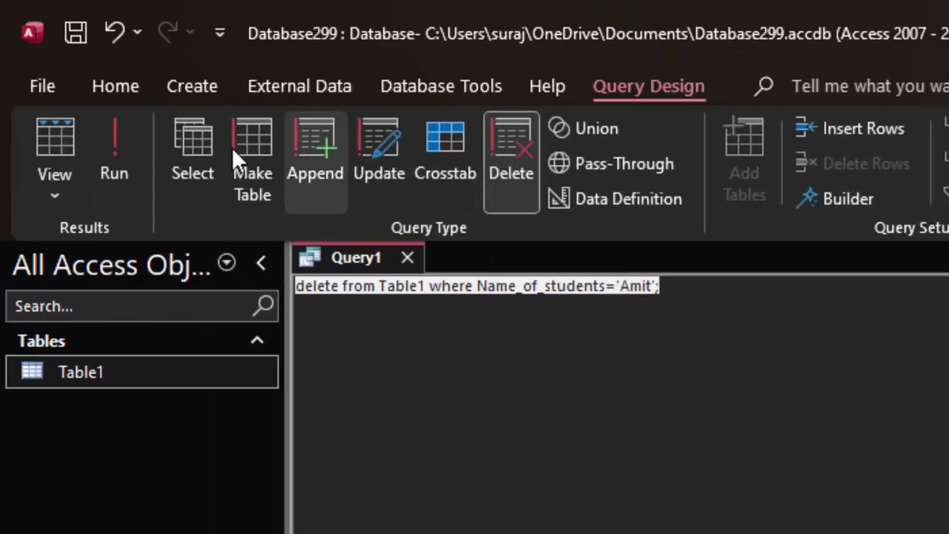
left_click(120, 132)
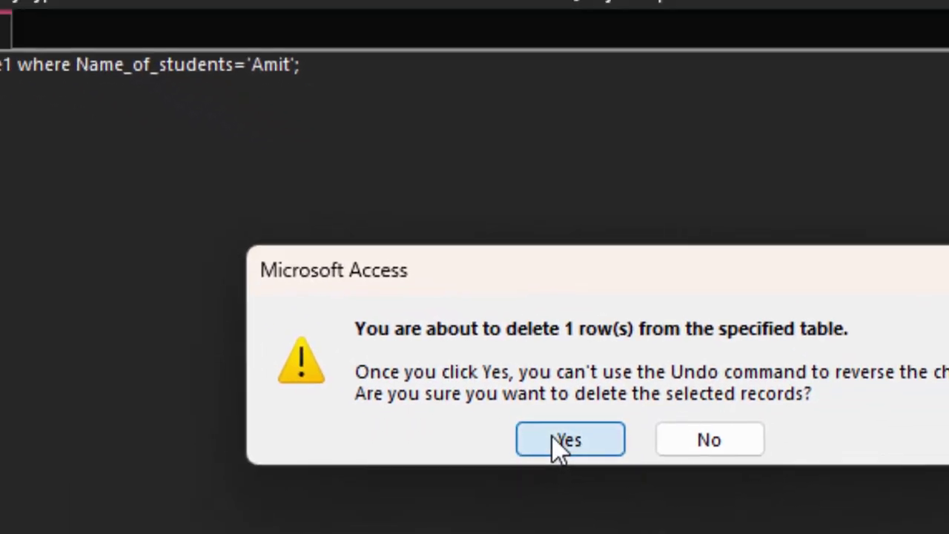
left_click(522, 427)
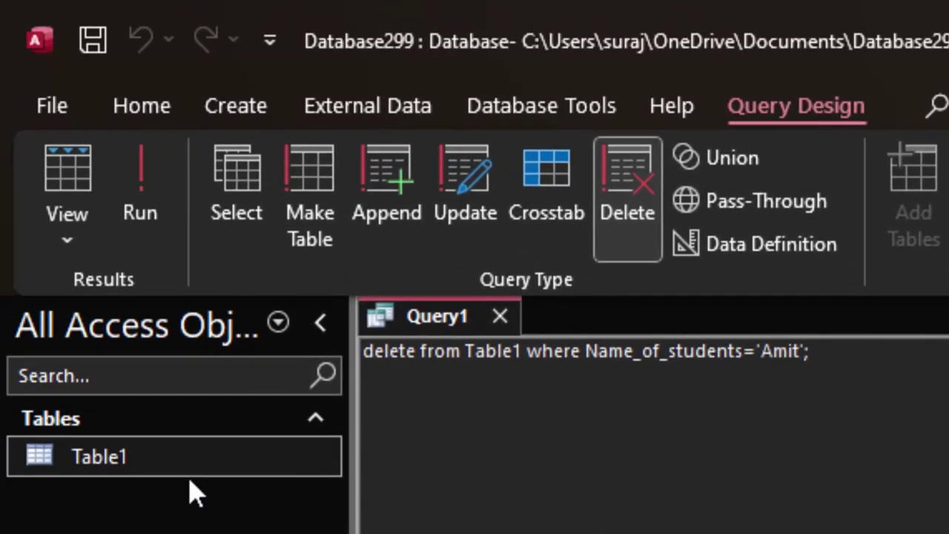
Check that Table1 holds only records 2 and 5, then select the whole DELETE statement in Query1
double_click(200, 465)
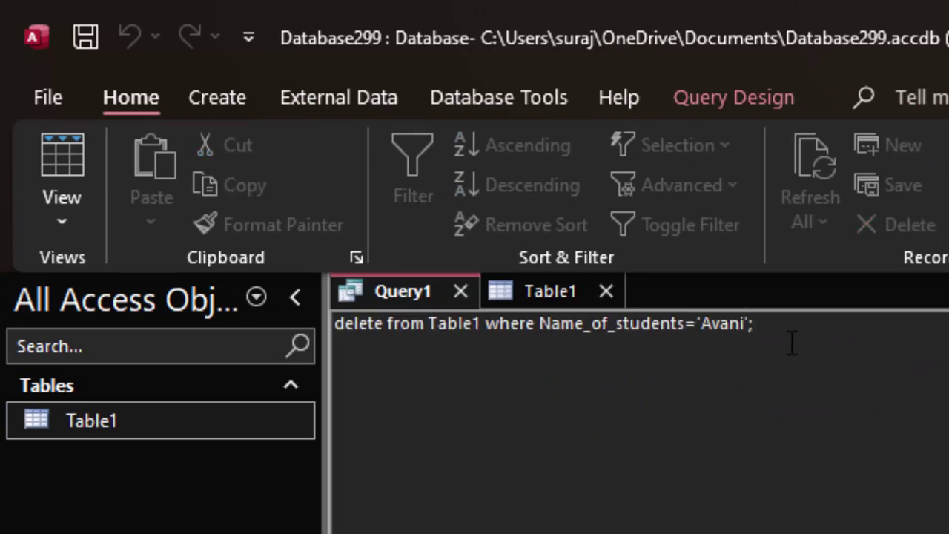
left_click_drag(784, 323, 248, 265)
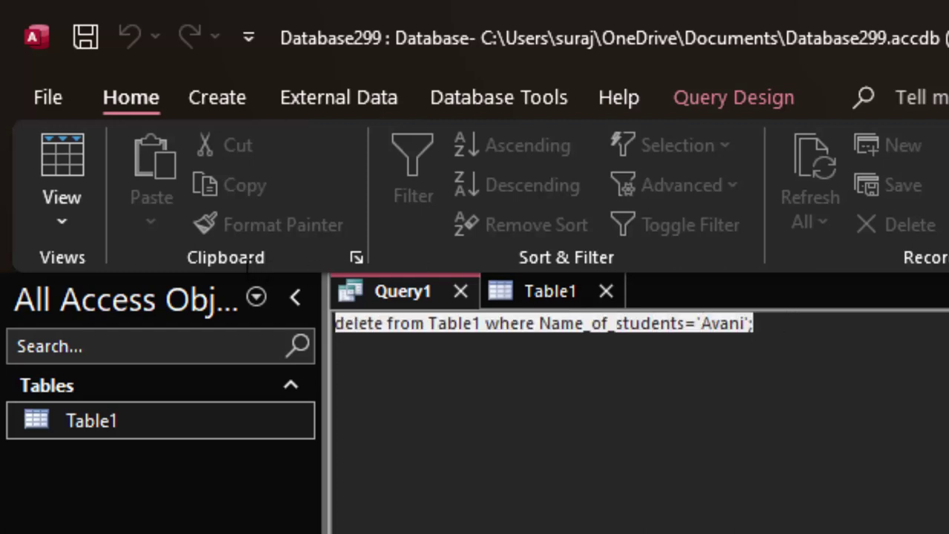